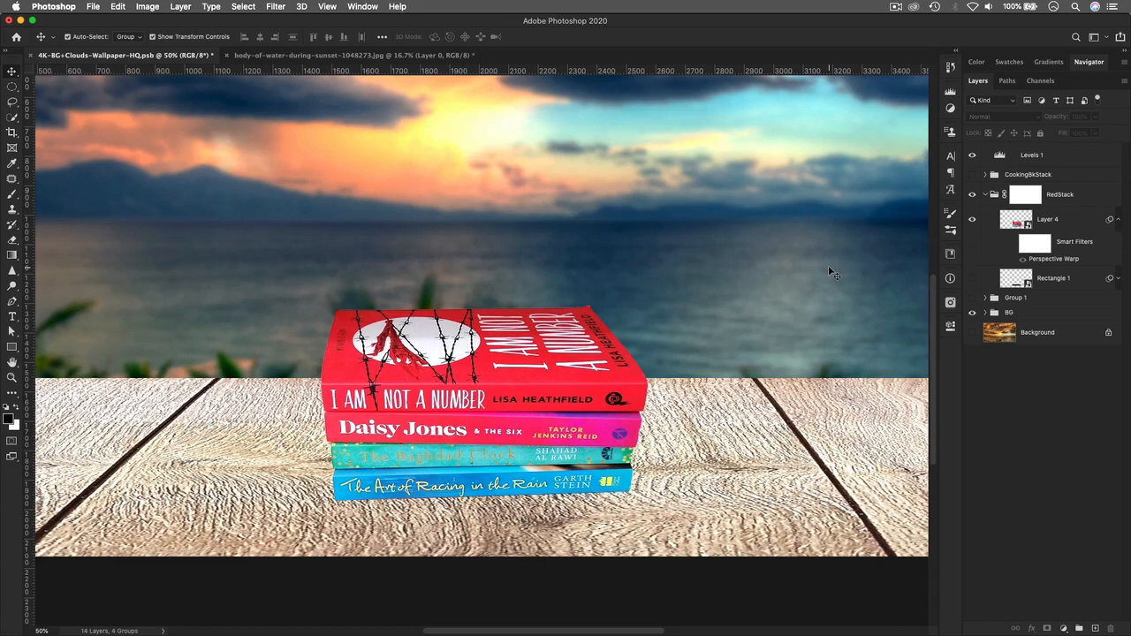
Move the RedStack book stack slightly up and to the left on the wooden table
{"action": "key", "text": "super+minus"}
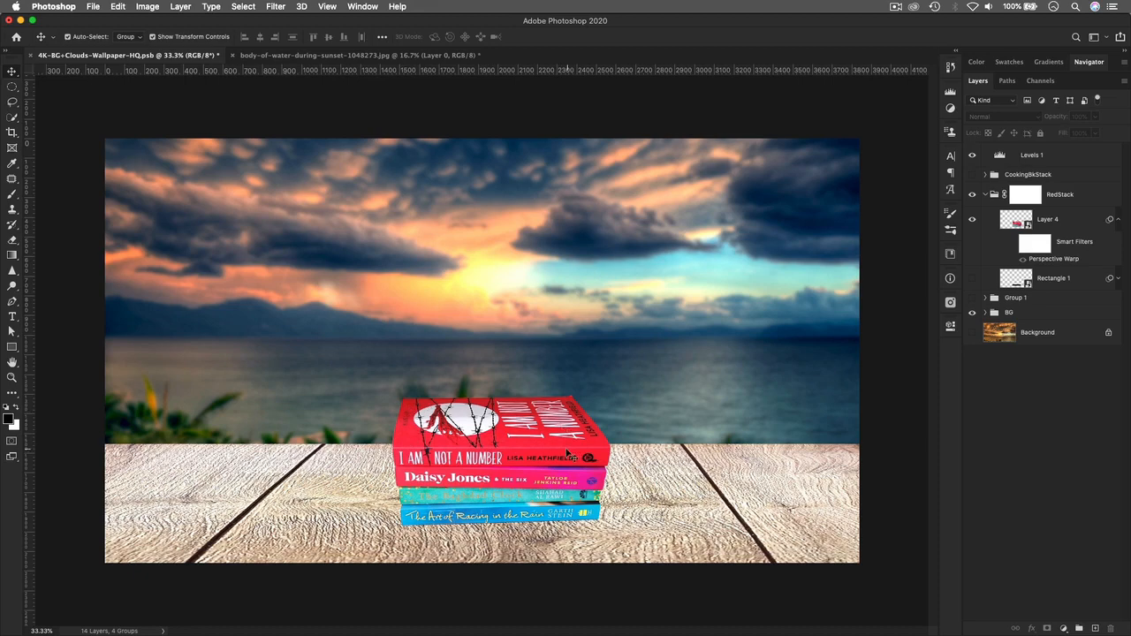
{"action": "left_click", "coordinate": [511, 432]}
{"action": "left_click_drag", "start_coordinate": [510, 432], "coordinate": [477, 424]}
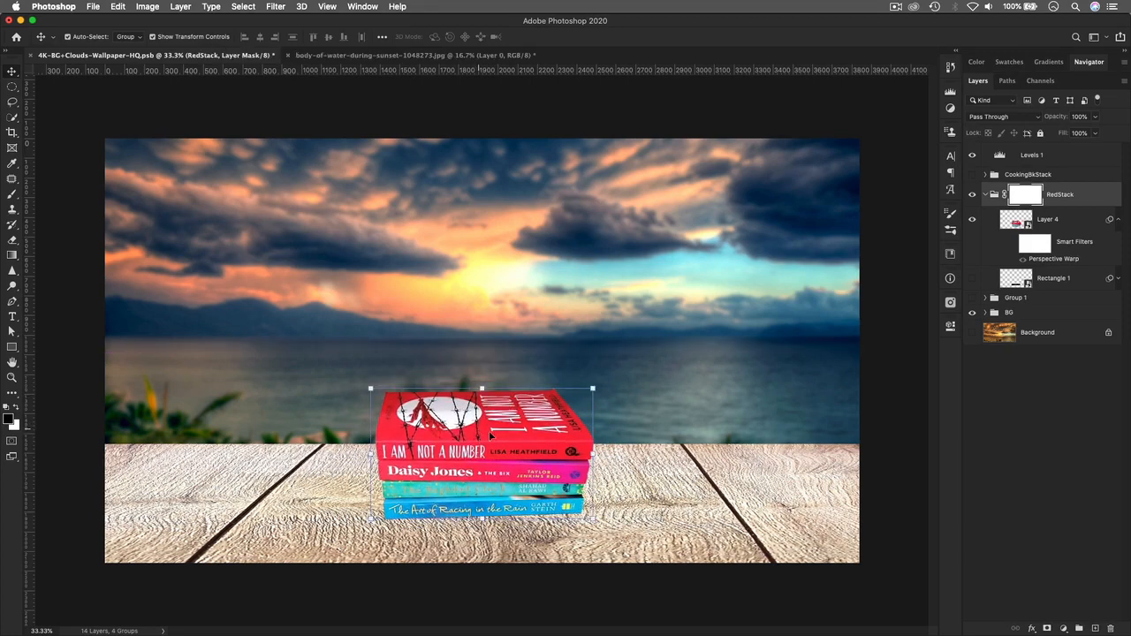
Toggle the smart filters on Layer 4 to compare the book stack with and without its Perspective Warp
{"action": "left_click", "coordinate": [987, 245]}
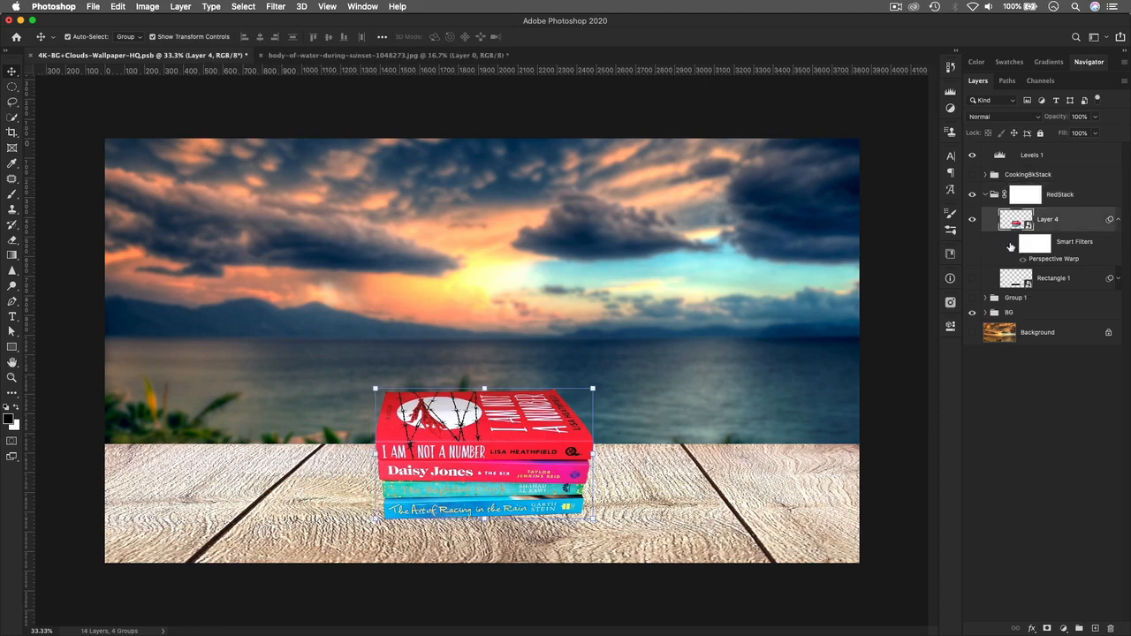
{"action": "left_click", "coordinate": [1011, 244]}
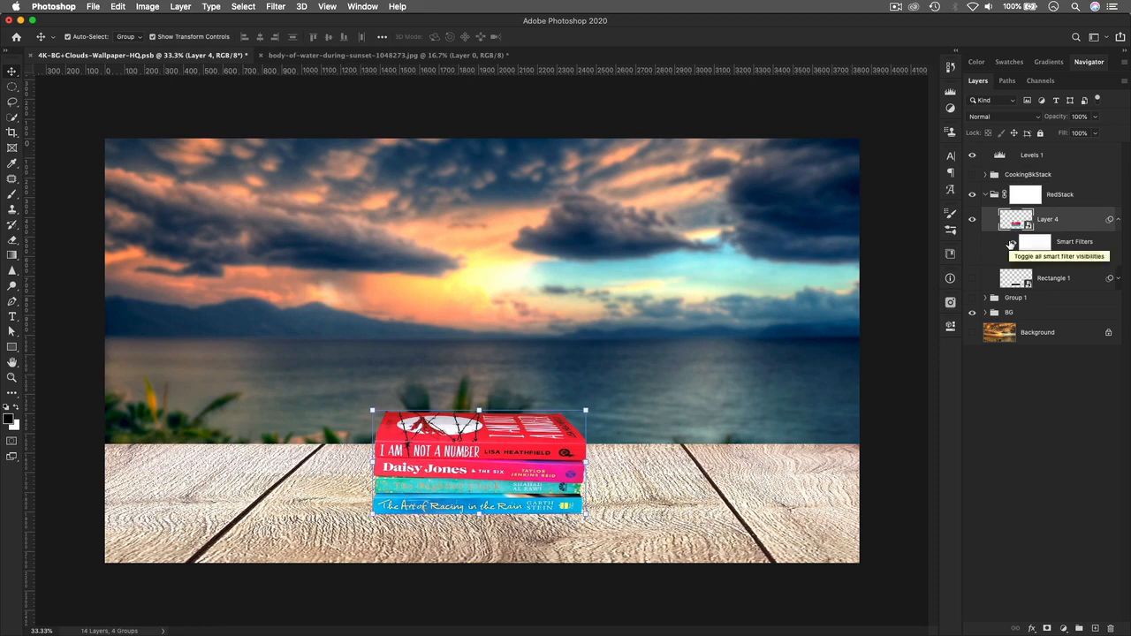
{"action": "left_click", "coordinate": [1011, 245]}
{"action": "left_click", "coordinate": [892, 340]}
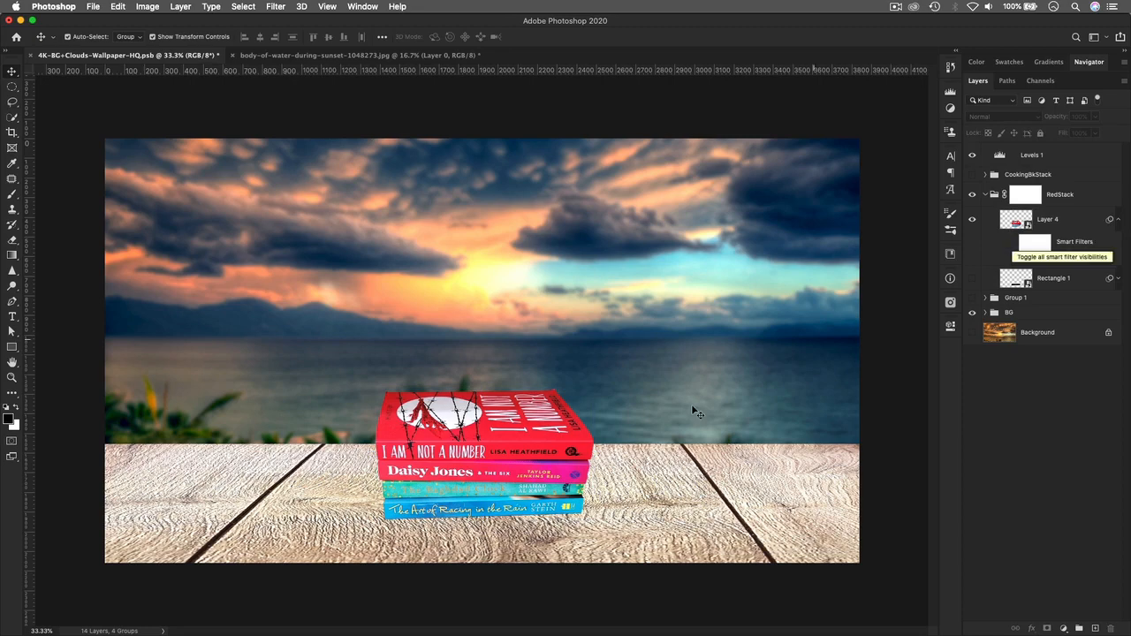
{"action": "left_click", "coordinate": [1011, 245]}
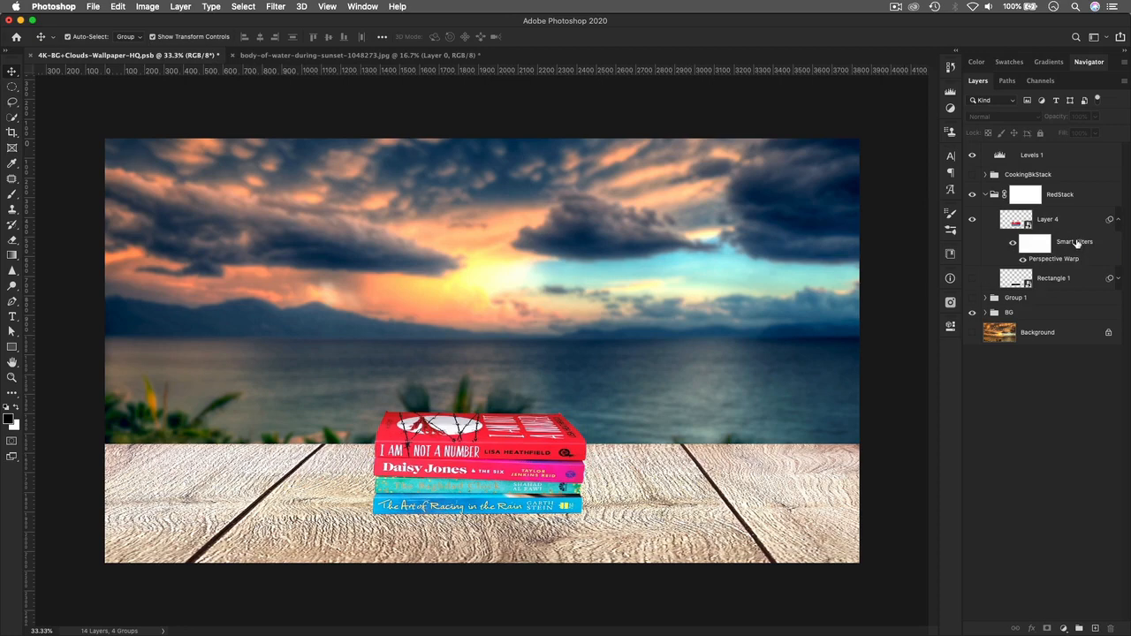
Delete all smart filters from Layer 4, reselect the layer and check its Convert to Smart Object option
{"action": "left_click_drag", "start_coordinate": [1077, 244], "coordinate": [1111, 629]}
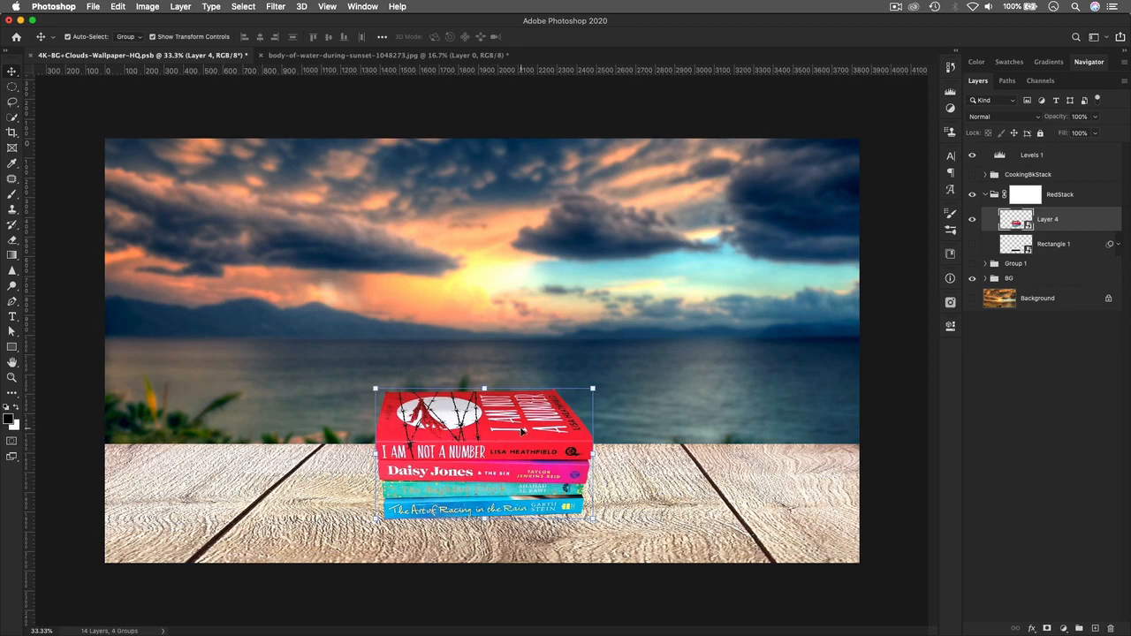
{"action": "left_click", "coordinate": [1048, 369]}
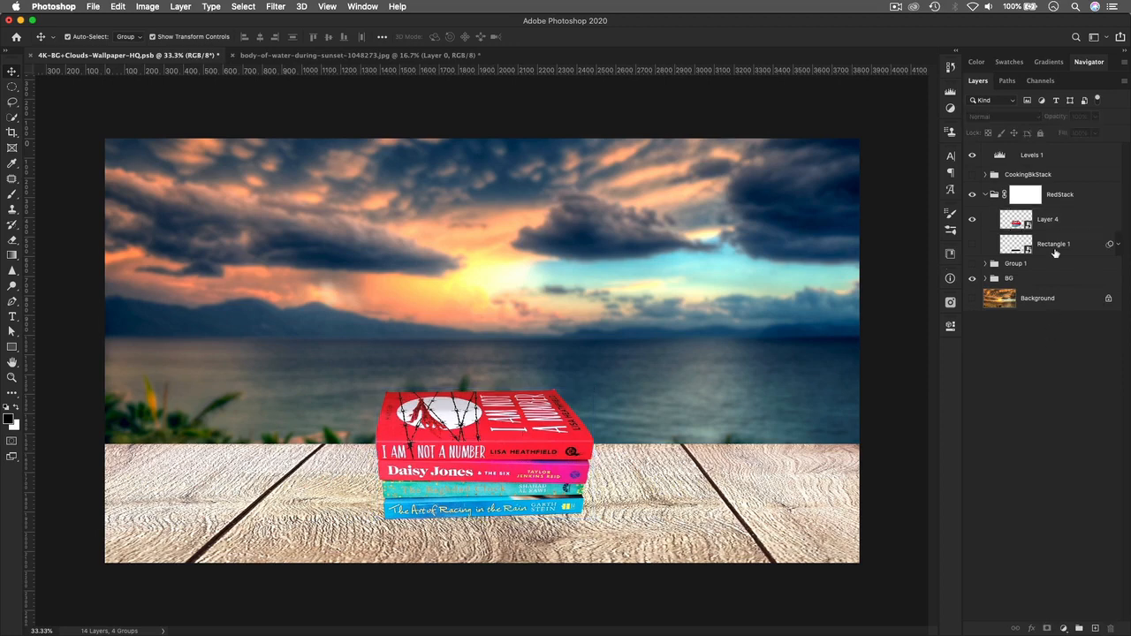
{"action": "left_click", "coordinate": [1079, 226]}
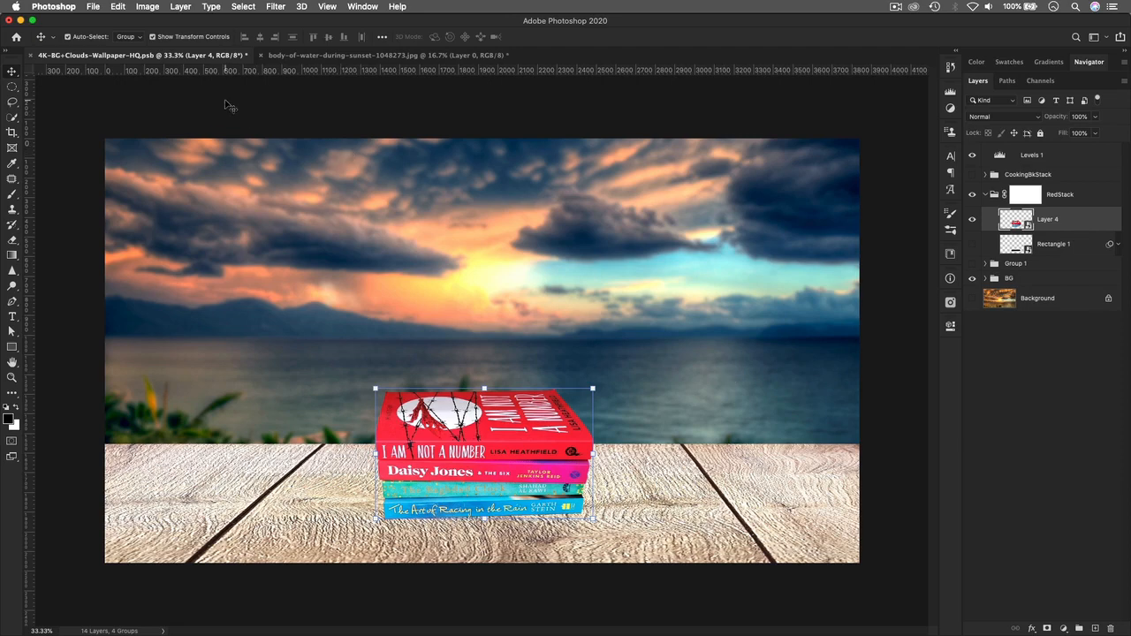
{"action": "right_click", "coordinate": [1077, 223]}
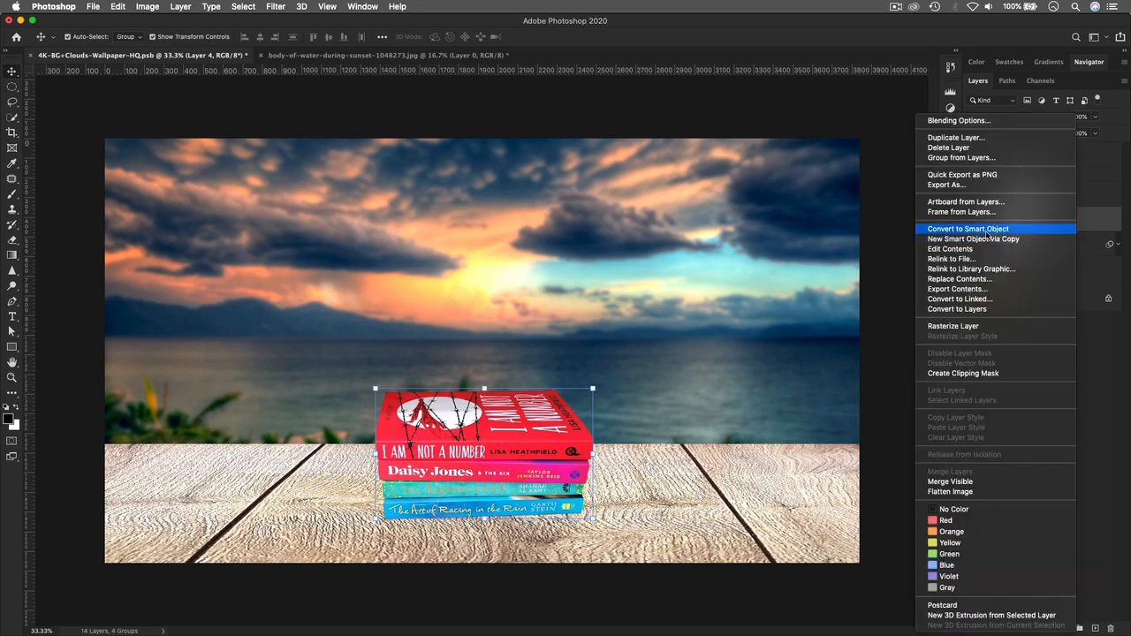
{"action": "left_click", "coordinate": [1110, 433]}
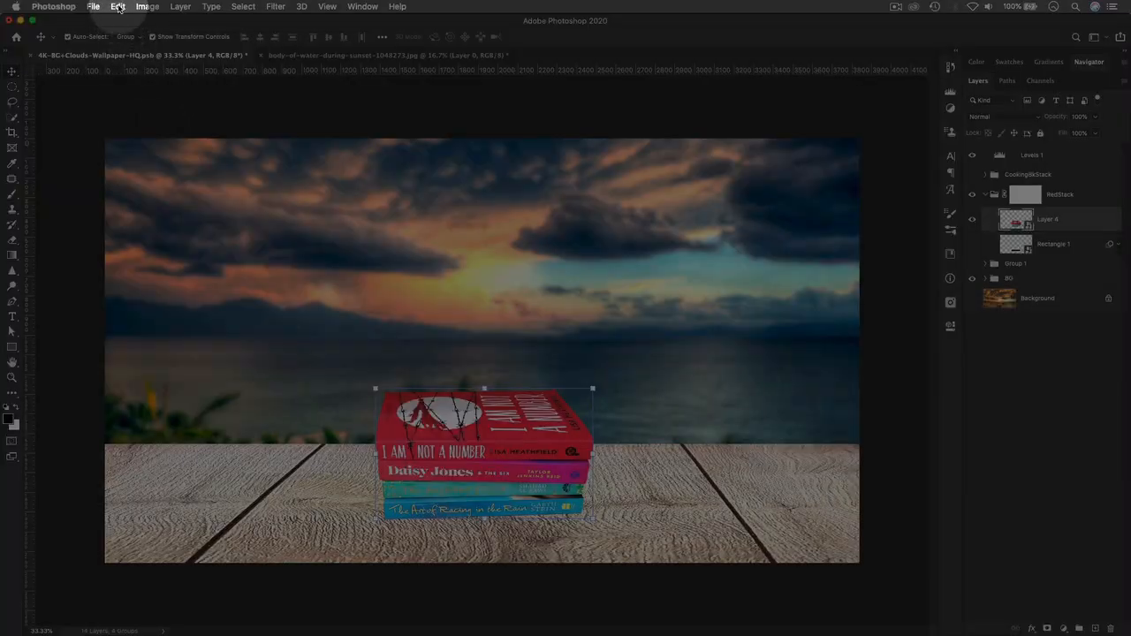
Start Perspective Warp on Layer 4 and fit a layout quad to the four corners of the red book's top cover
{"action": "left_click", "coordinate": [117, 6]}
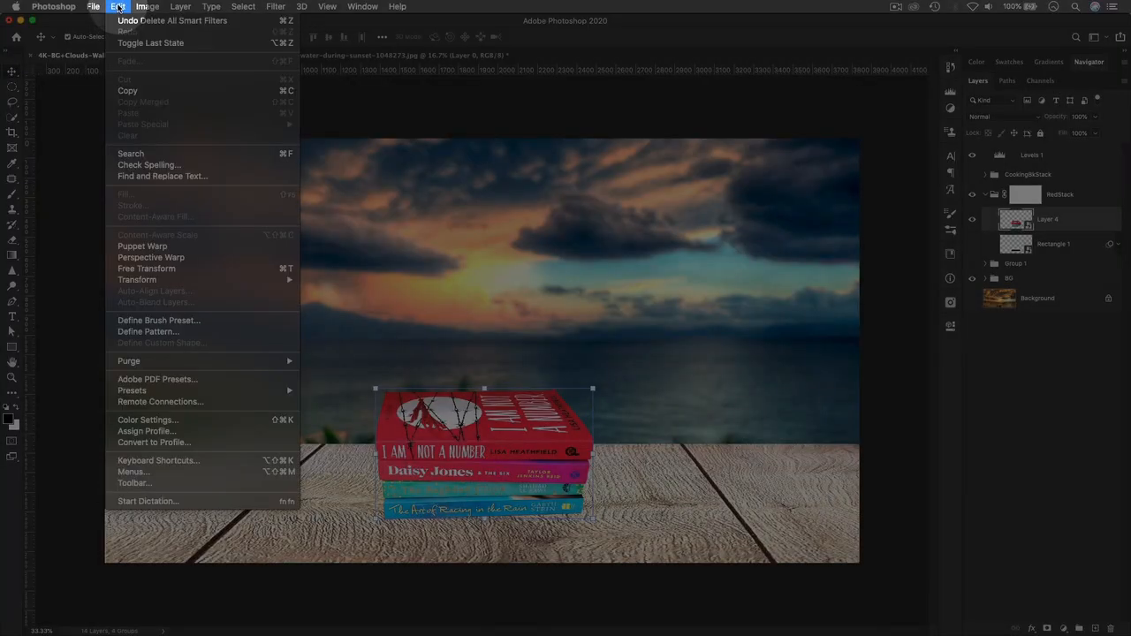
{"action": "left_click", "coordinate": [172, 257]}
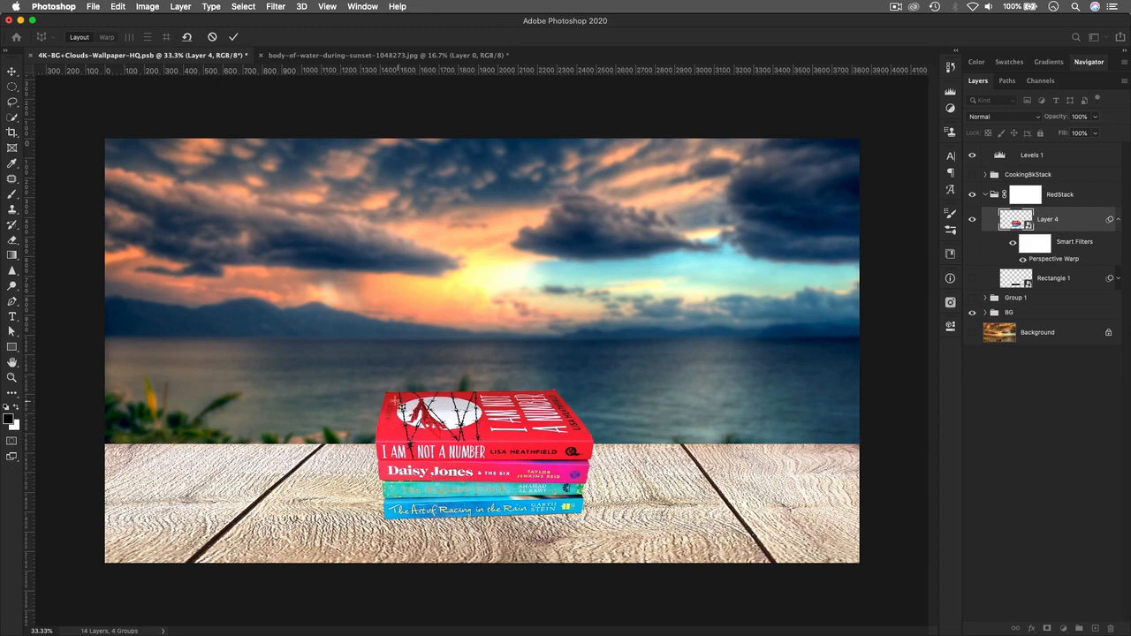
{"action": "left_click_drag", "start_coordinate": [385, 393], "coordinate": [597, 447]}
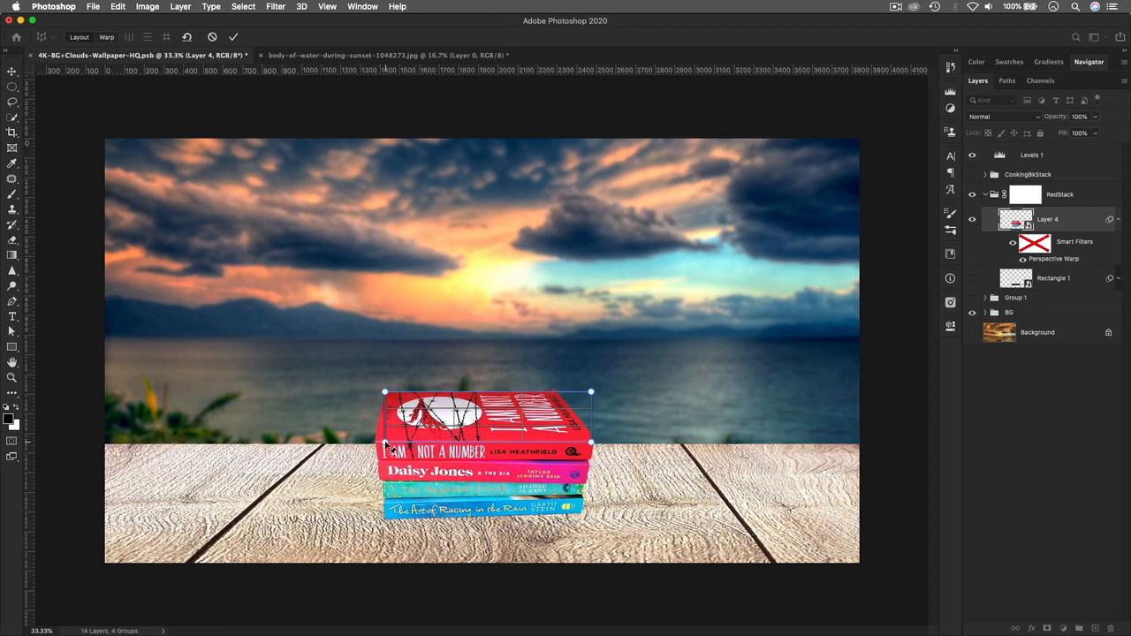
{"action": "left_click_drag", "start_coordinate": [384, 443], "coordinate": [377, 442]}
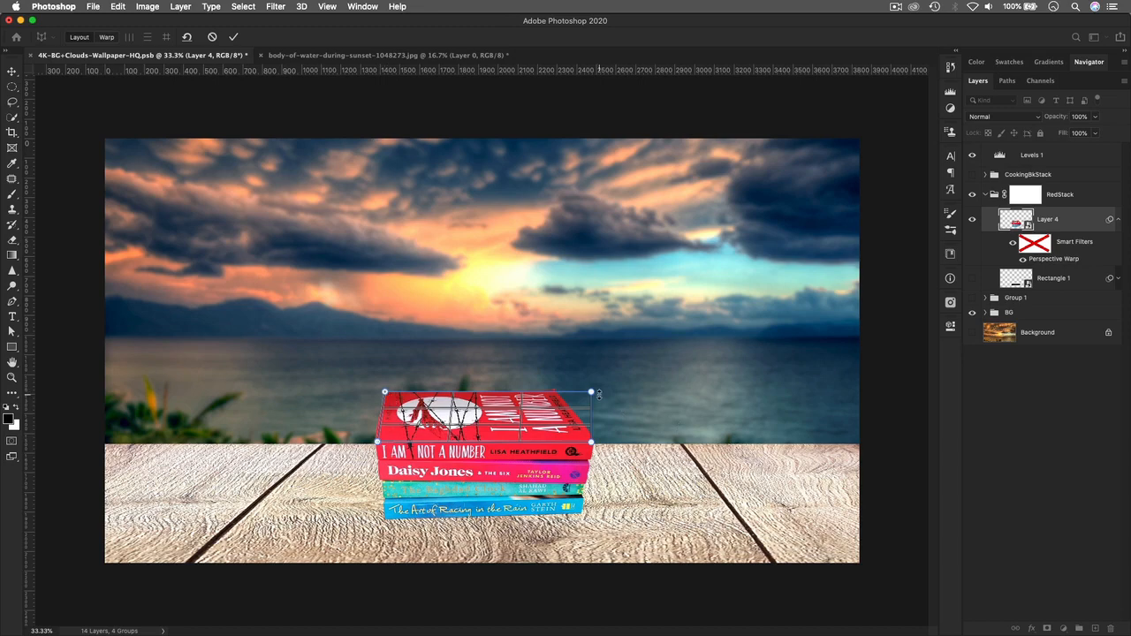
{"action": "left_click_drag", "start_coordinate": [590, 392], "coordinate": [555, 390]}
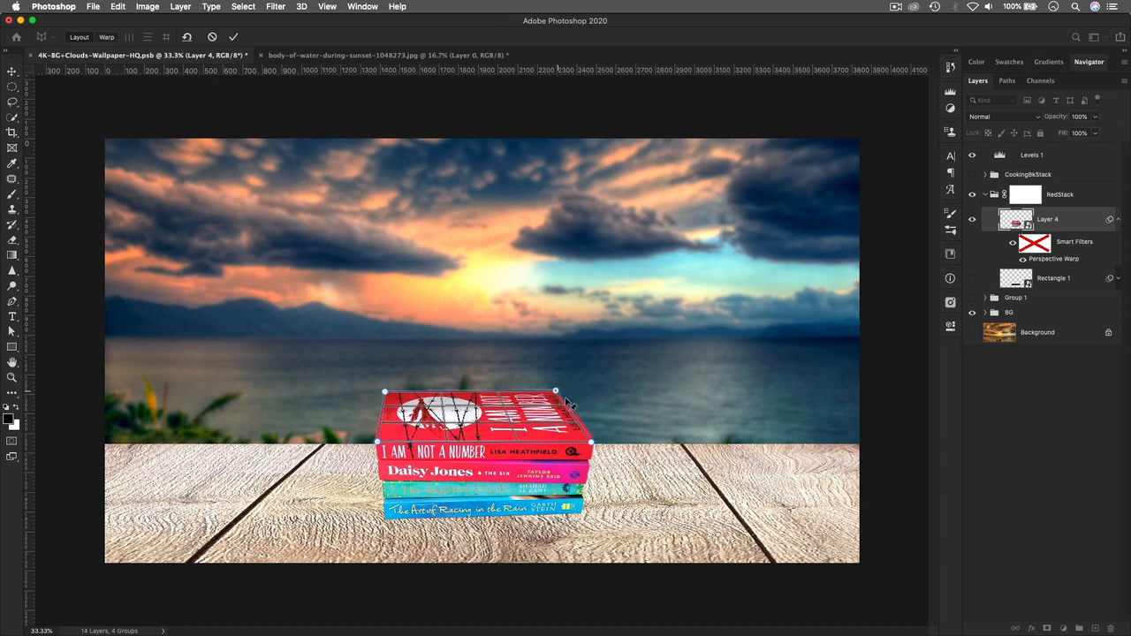
{"action": "left_click_drag", "start_coordinate": [596, 446], "coordinate": [597, 445]}
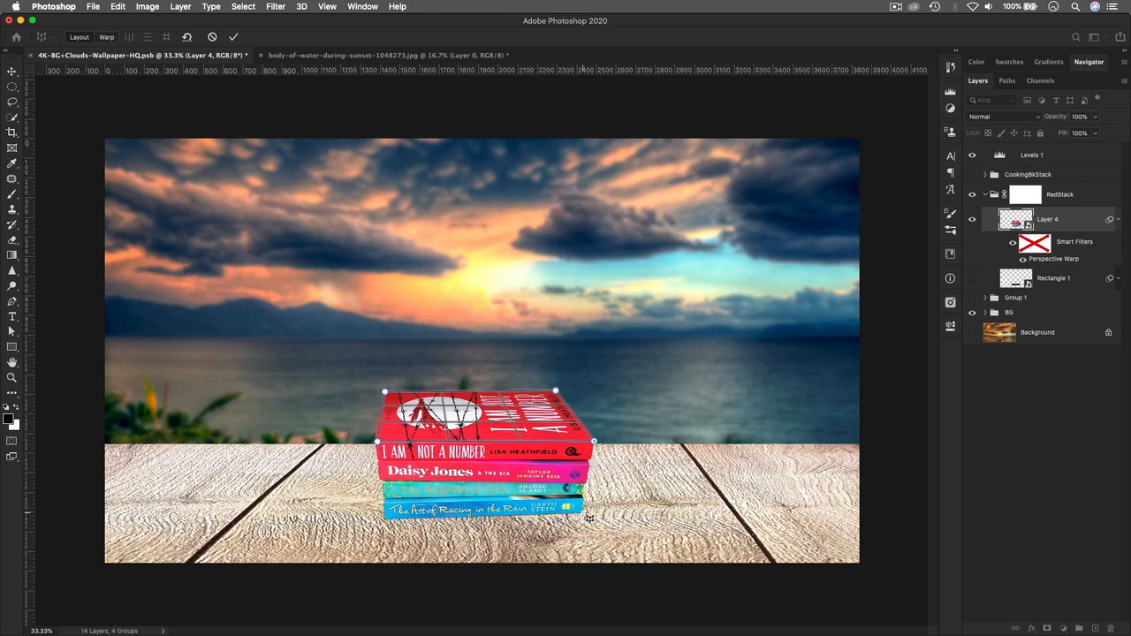
Add a second layout quad over the front spines, joined to the cover quad, and fit its corners to the stack's base
{"action": "left_click_drag", "start_coordinate": [588, 519], "coordinate": [378, 442]}
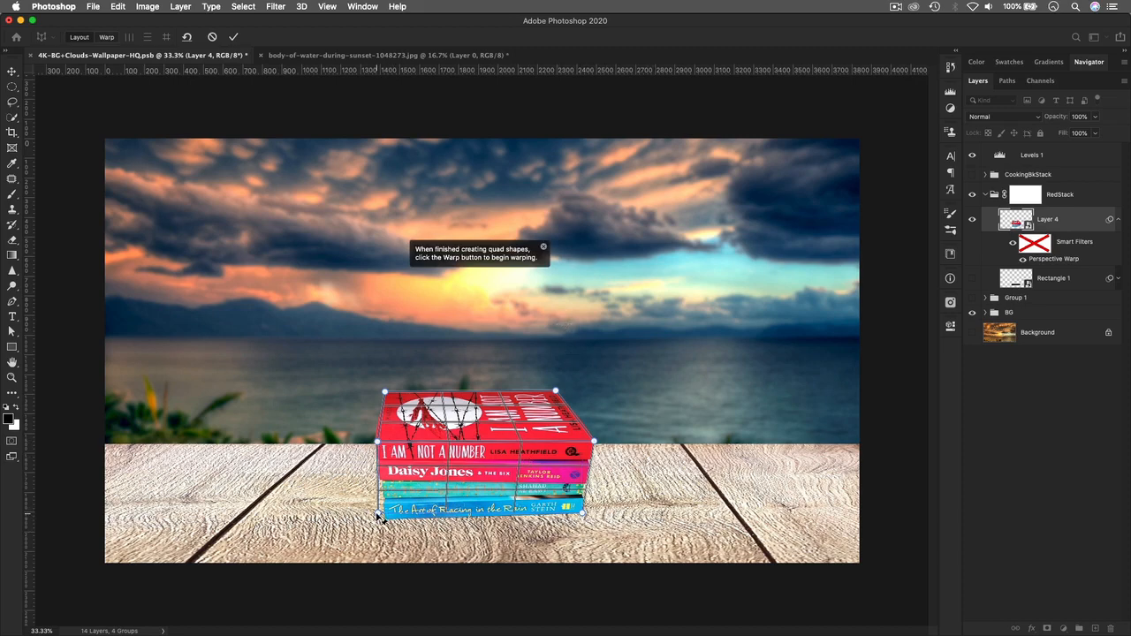
{"action": "left_click_drag", "start_coordinate": [377, 513], "coordinate": [386, 523]}
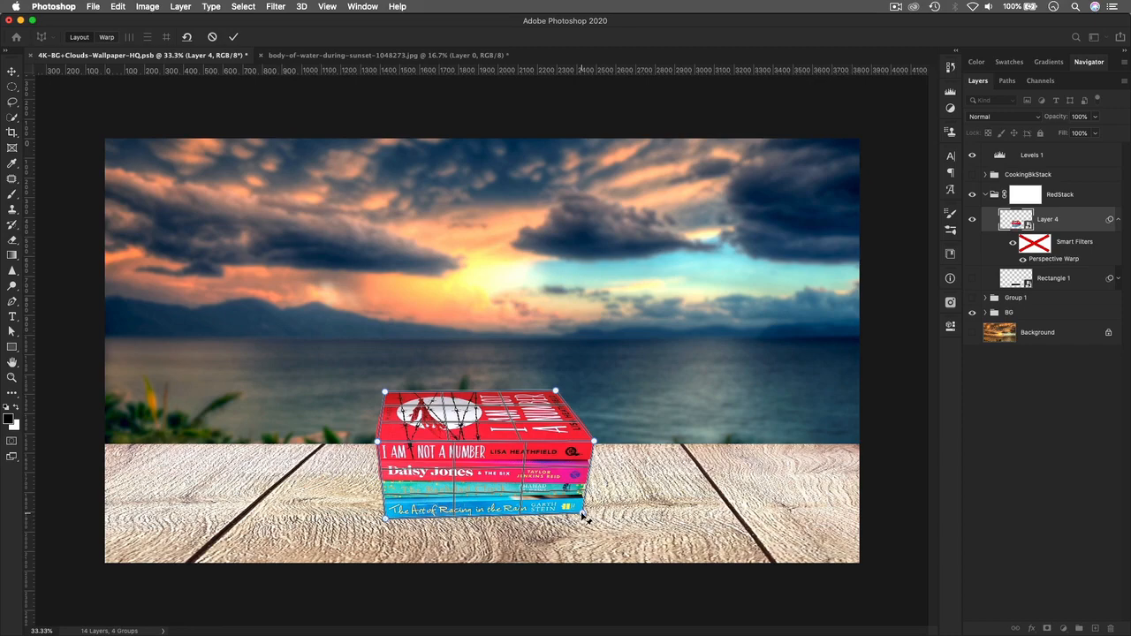
{"action": "key", "text": "super+equal"}
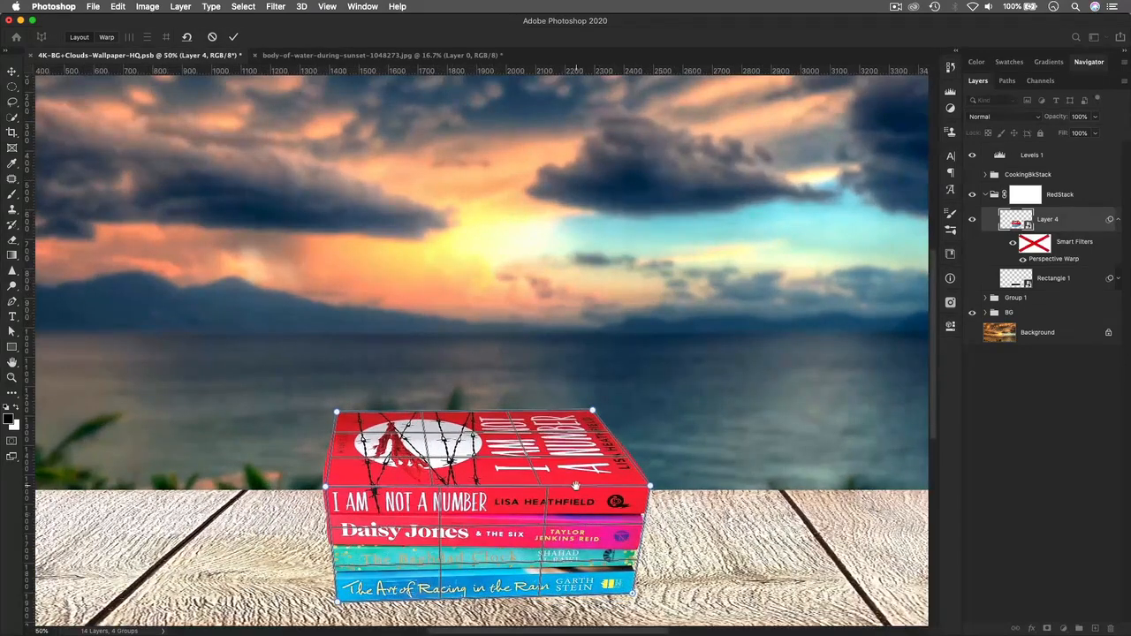
{"action": "scroll", "coordinate": [586, 459], "scroll_direction": "down", "scroll_amount": 3}
{"action": "left_click_drag", "start_coordinate": [587, 413], "coordinate": [593, 412]}
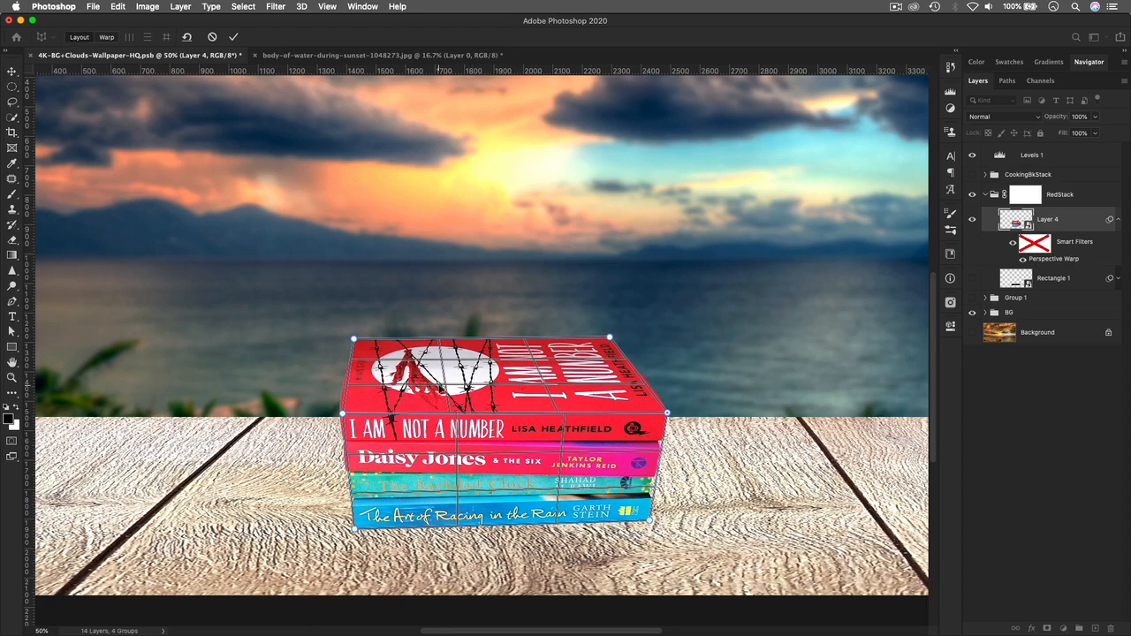
Warp the stack by lowering the red cover's back corners and nudging its front corners inward, and commit the Perspective Warp
{"action": "left_click", "coordinate": [106, 38]}
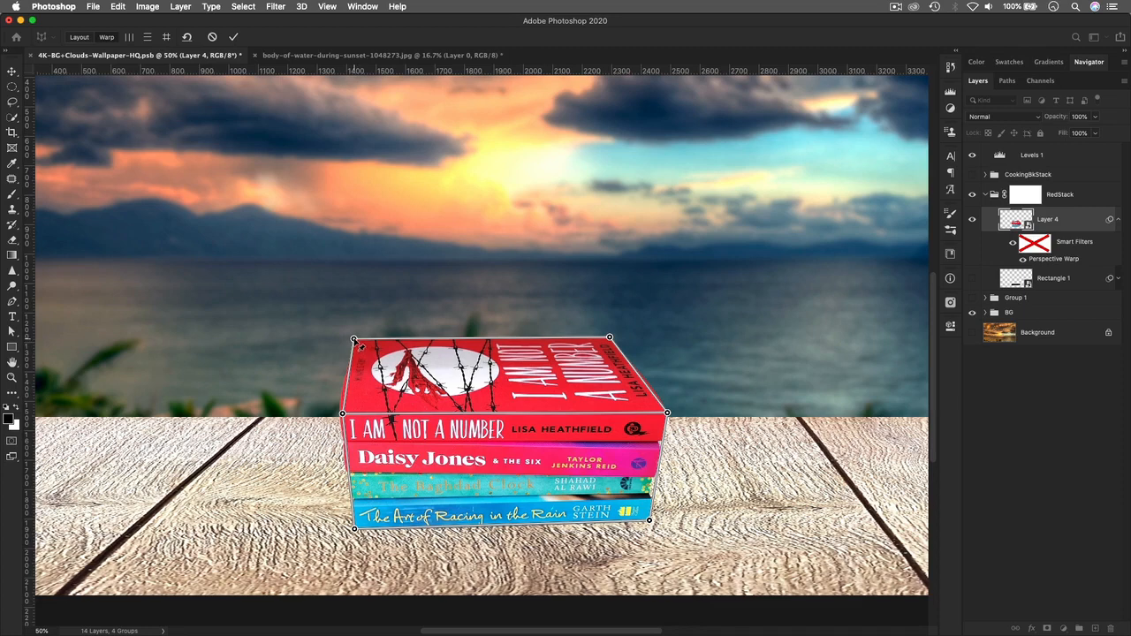
{"action": "left_click_drag", "start_coordinate": [354, 339], "coordinate": [356, 357]}
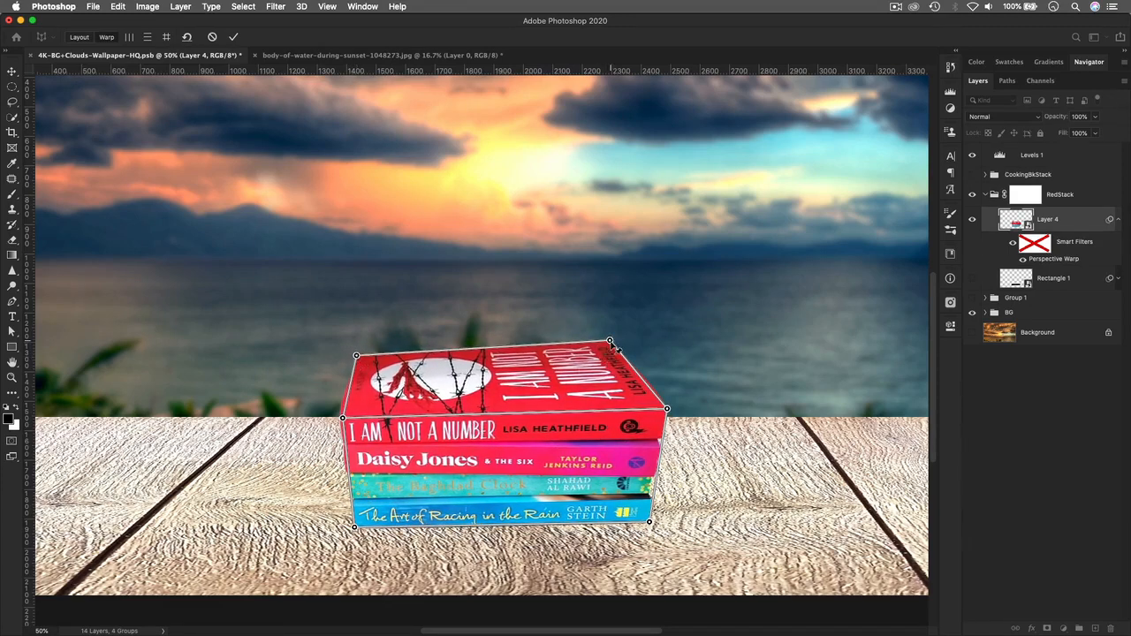
{"action": "left_click_drag", "start_coordinate": [611, 341], "coordinate": [608, 354]}
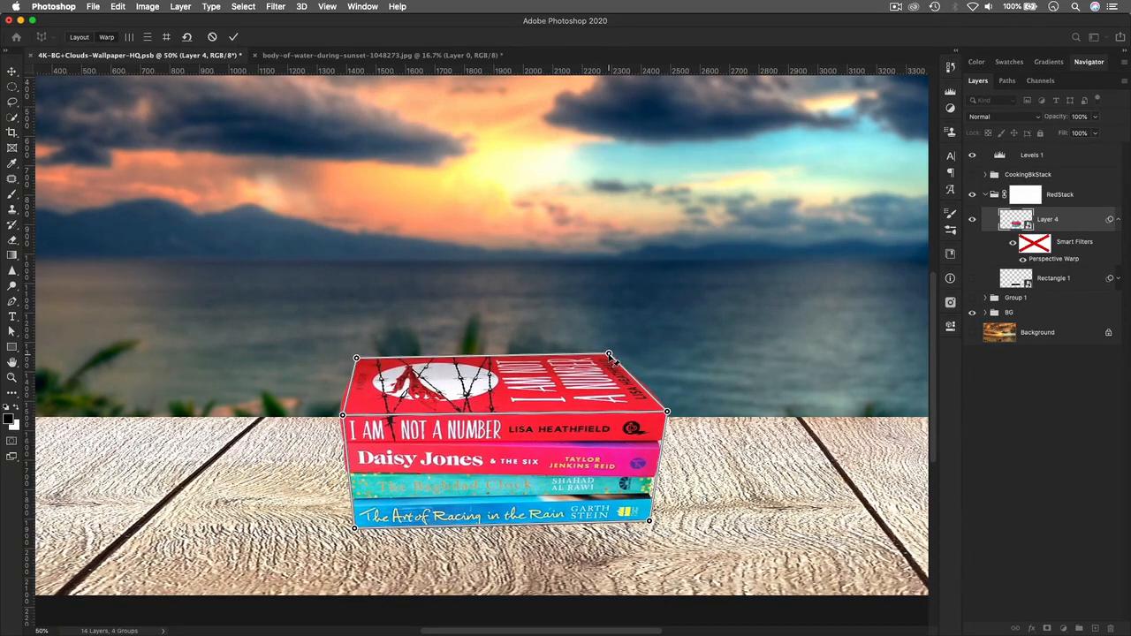
{"action": "left_click_drag", "start_coordinate": [343, 415], "coordinate": [348, 417]}
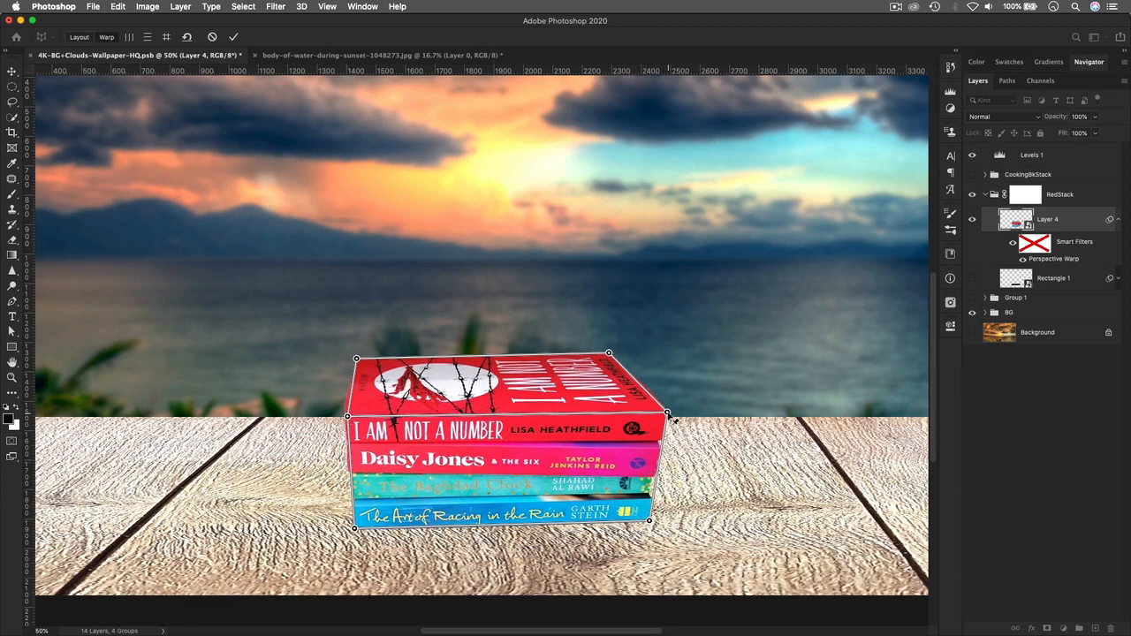
{"action": "left_click_drag", "start_coordinate": [668, 413], "coordinate": [666, 413]}
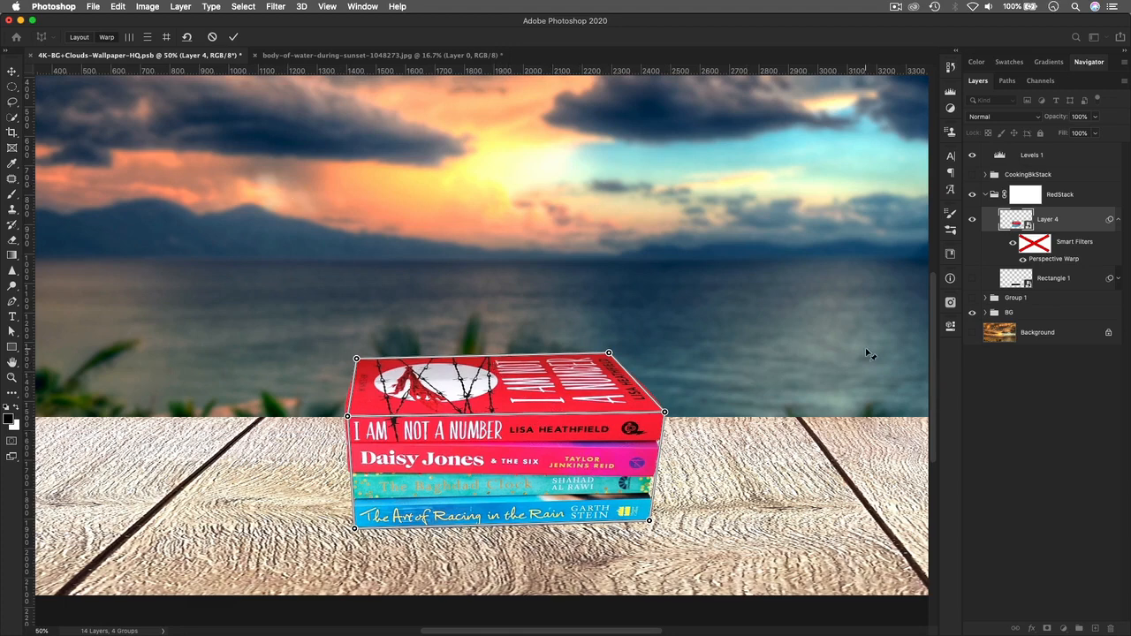
{"action": "left_click", "coordinate": [233, 36]}
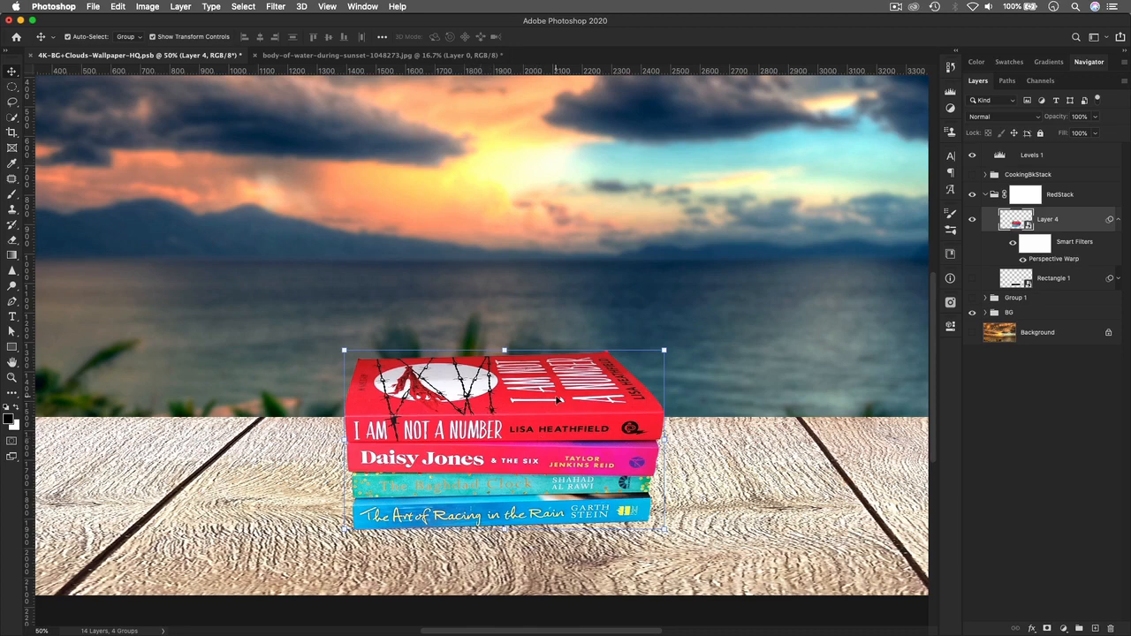
Reopen Layer 4's Perspective Warp filter, lower both back corners of the red cover slightly further and commit the warp
{"action": "double_click", "coordinate": [1061, 260]}
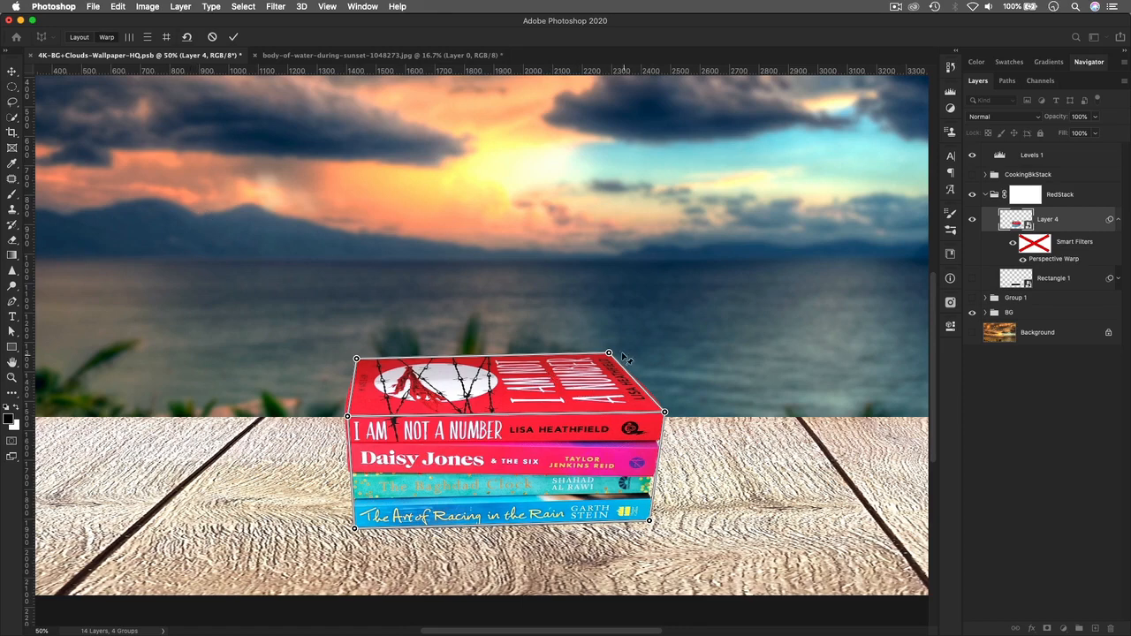
{"action": "left_click_drag", "start_coordinate": [608, 353], "coordinate": [610, 356]}
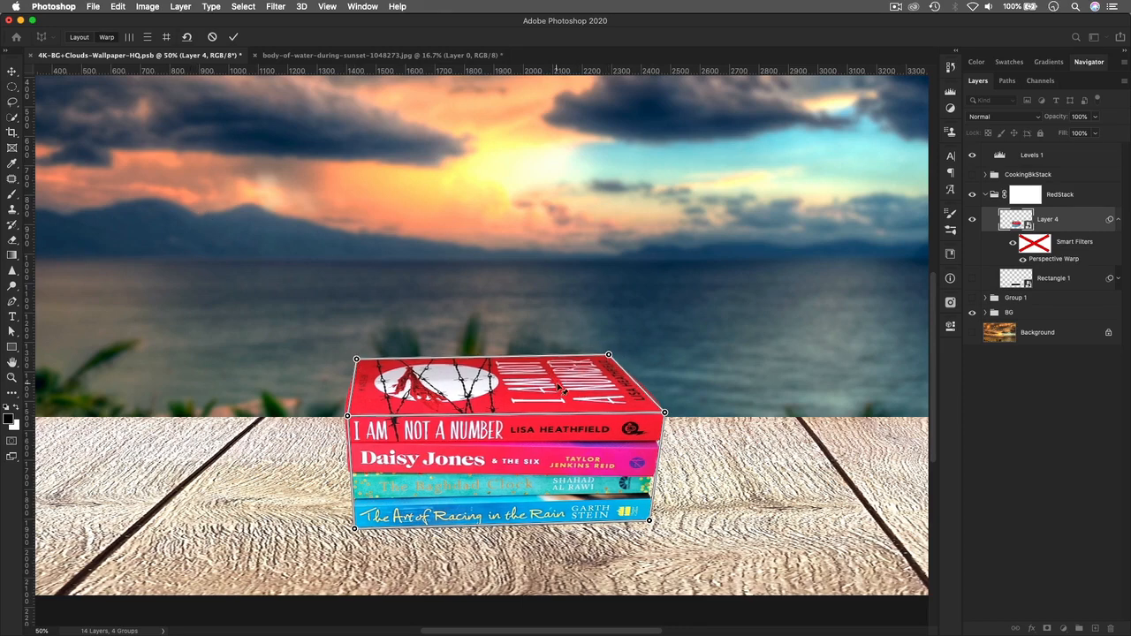
{"action": "left_click_drag", "start_coordinate": [609, 355], "coordinate": [607, 359]}
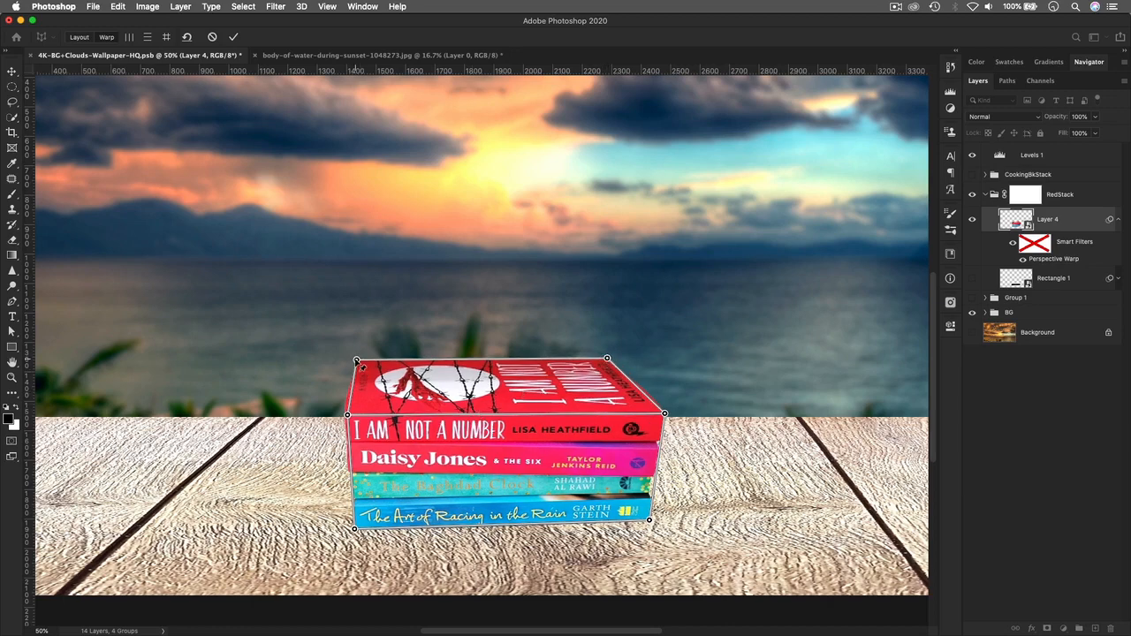
{"action": "left_click_drag", "start_coordinate": [356, 362], "coordinate": [358, 364]}
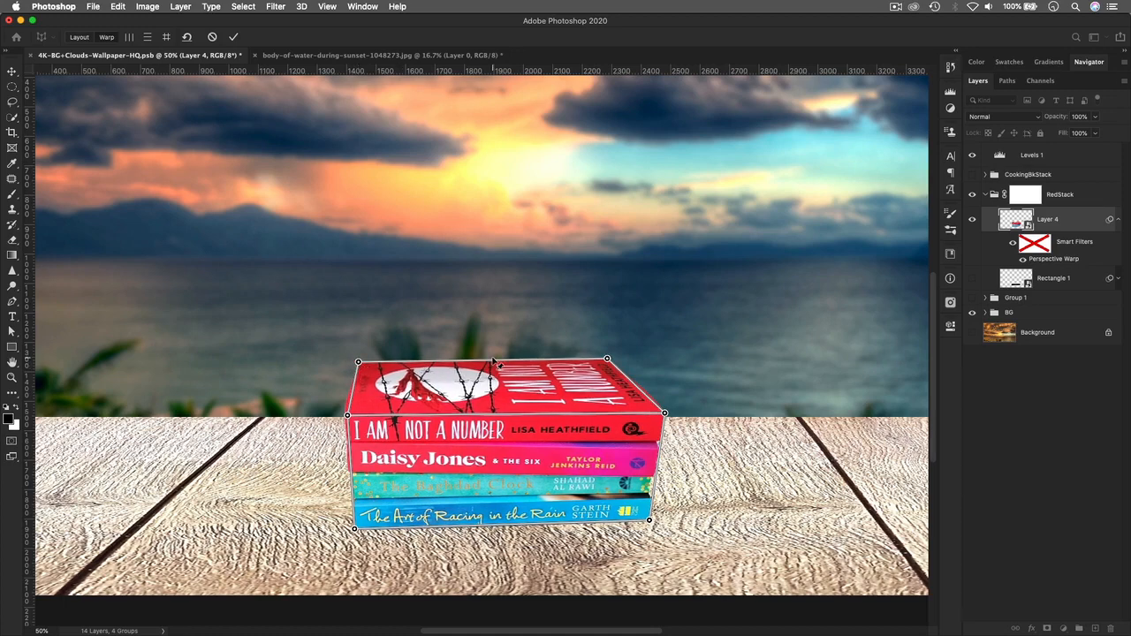
{"action": "left_click", "coordinate": [233, 37]}
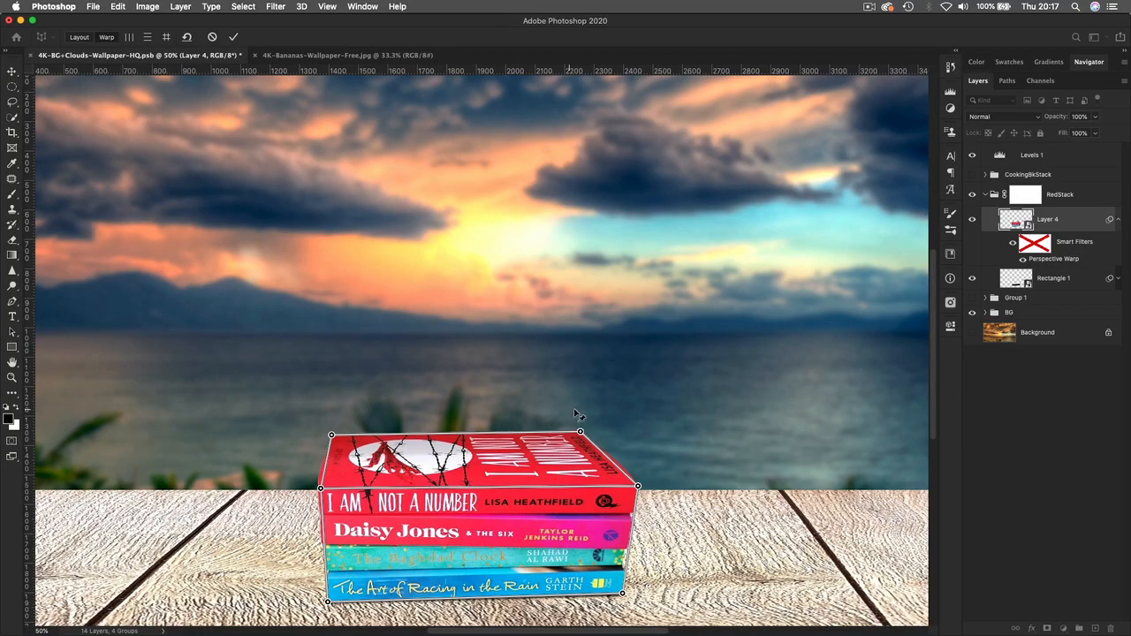
{"action": "left_click_drag", "start_coordinate": [486, 386], "coordinate": [488, 367]}
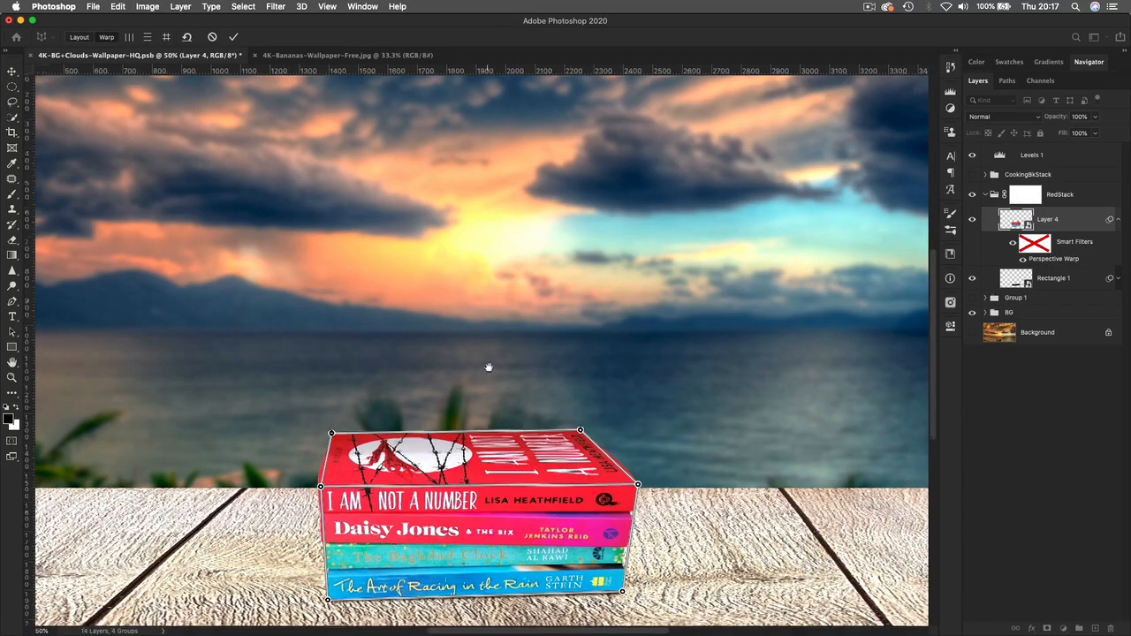